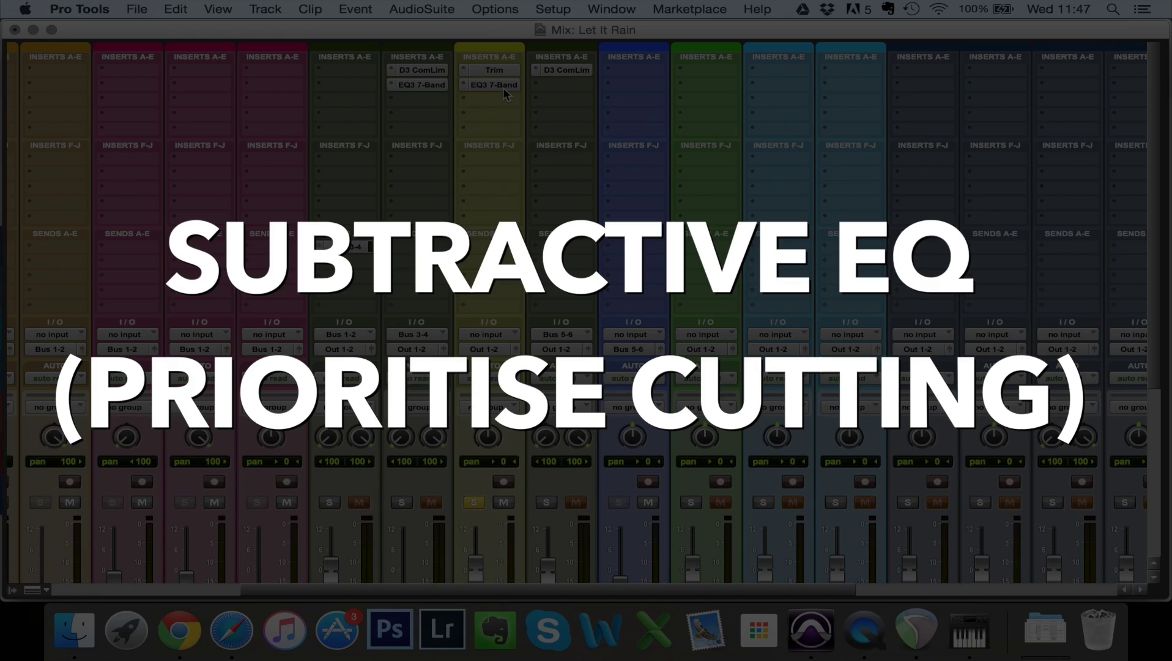
- Open the EQ3 7-Band insert on the Vocal track and set the HF band's gain to about 0.2 dB
left_click(500, 86)
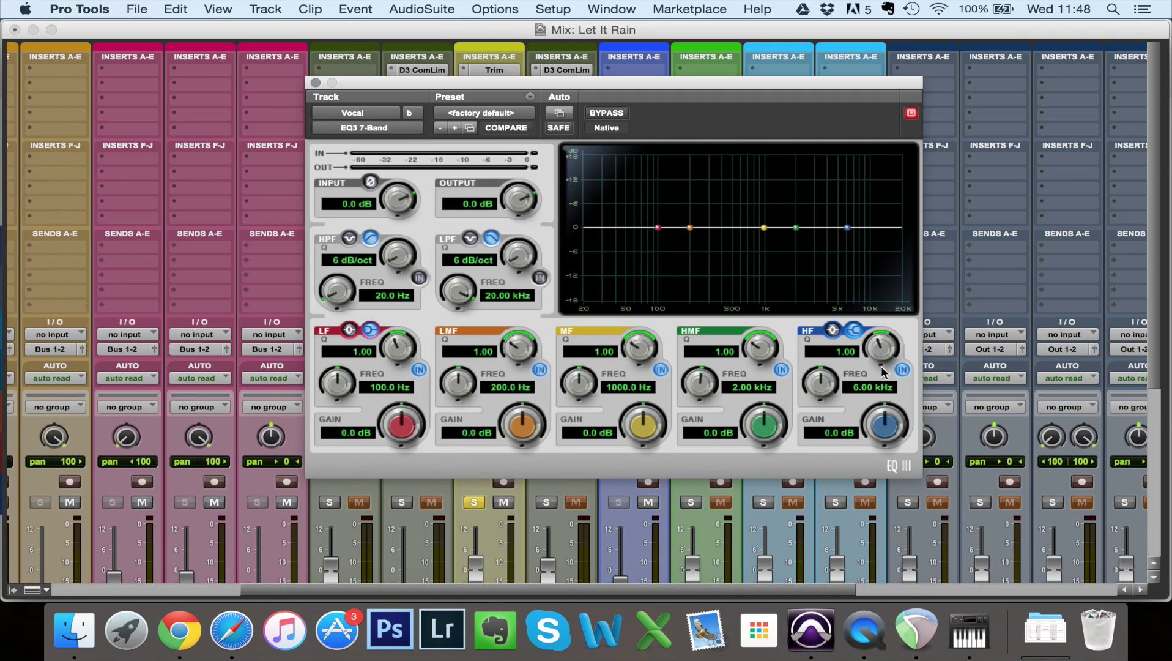
left_click_drag(885, 431, 871, 450)
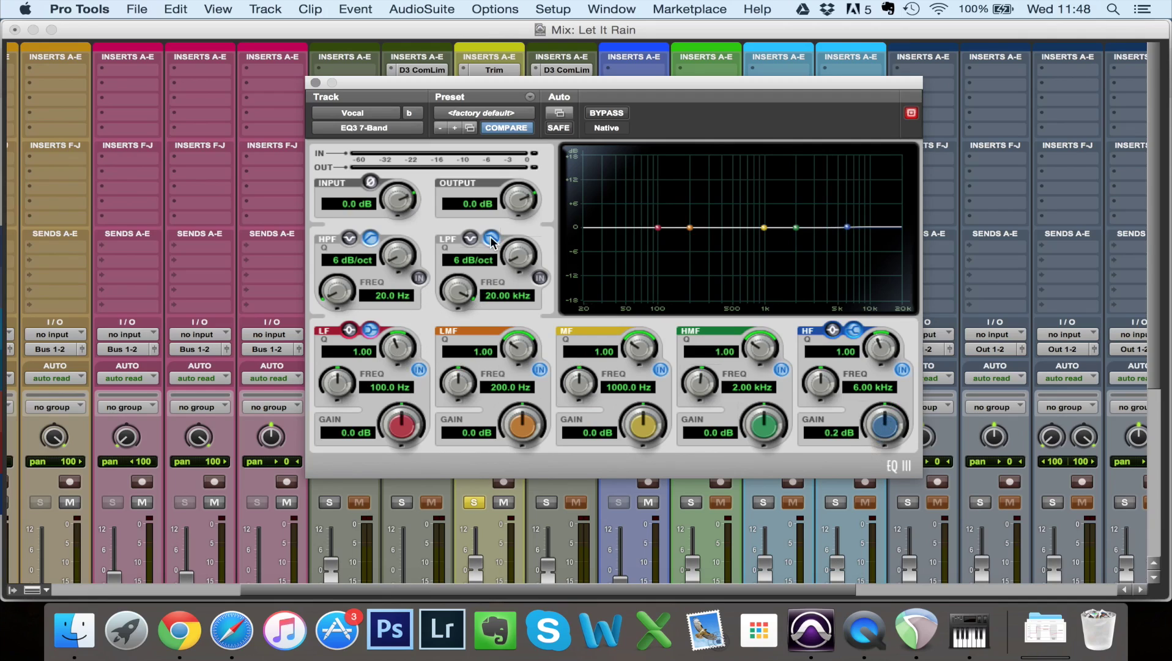
- Check the Trim insert on the Vocal track and return to its EQ3 7-Band settings
left_click(315, 82)
left_click(495, 70)
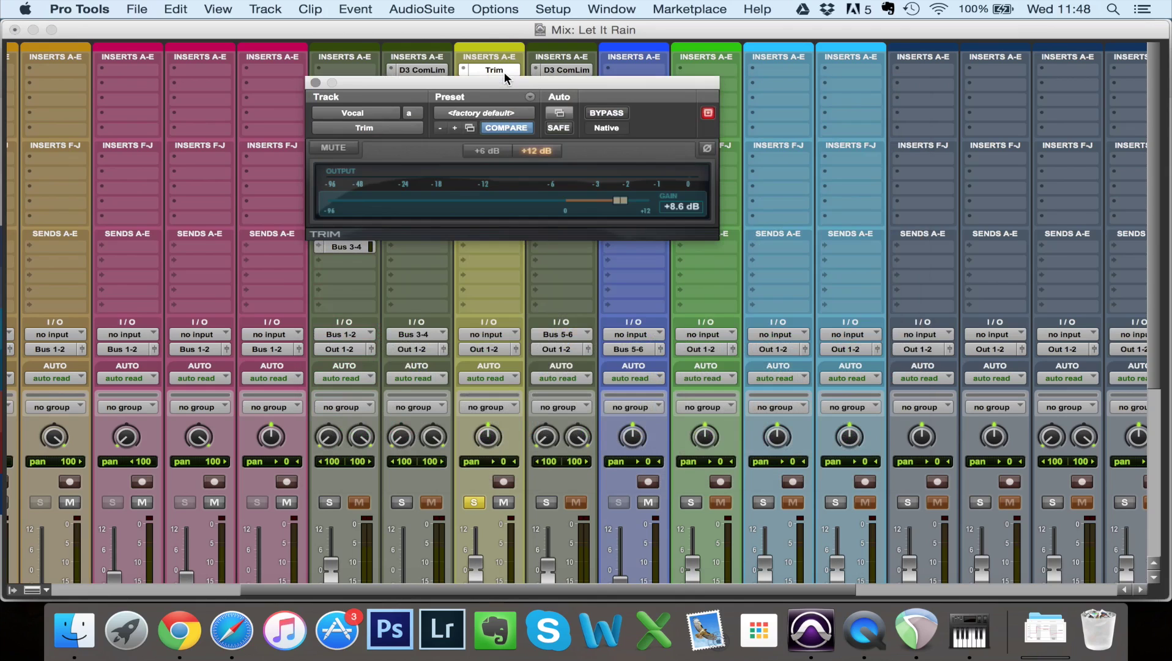
left_click(315, 83)
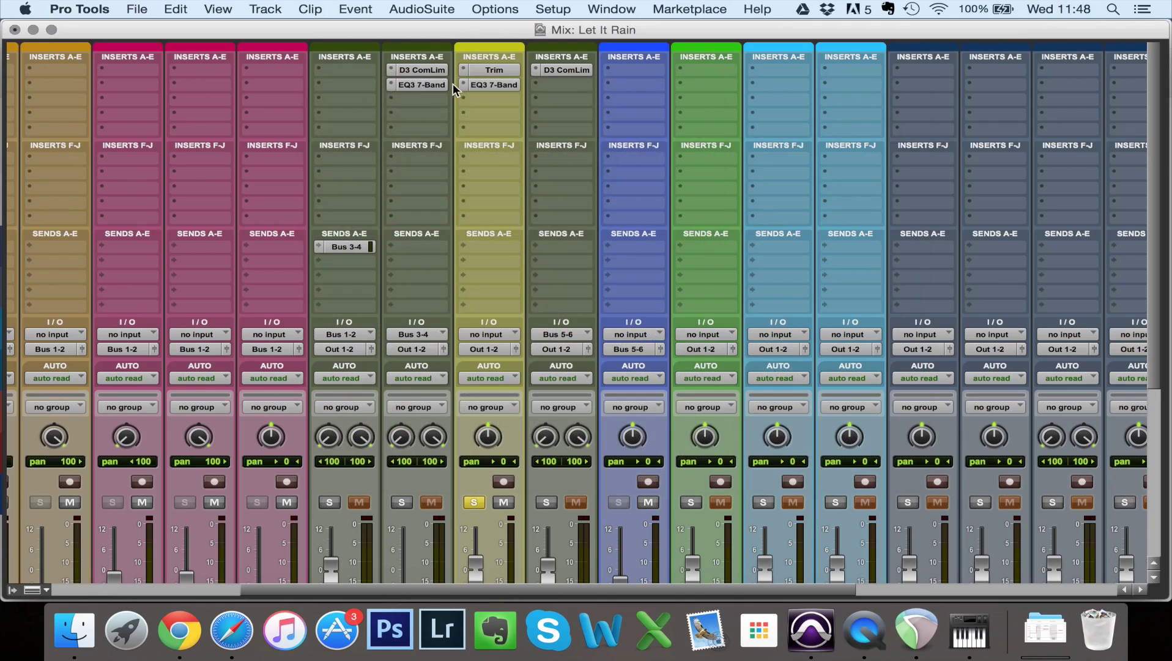
left_click(503, 87)
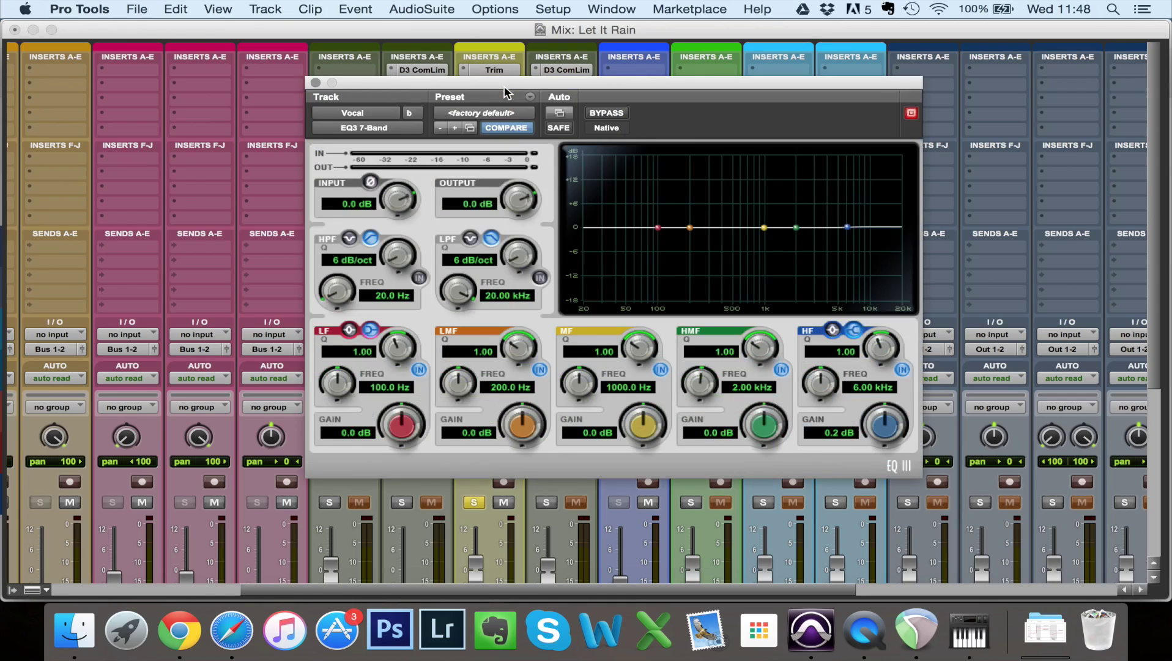
- Boost the HMF band by about 4.9 dB at 3.75 kHz with a Q of 0.72, and switch that band off
key("space")
left_click_drag(799, 229, 812, 216)
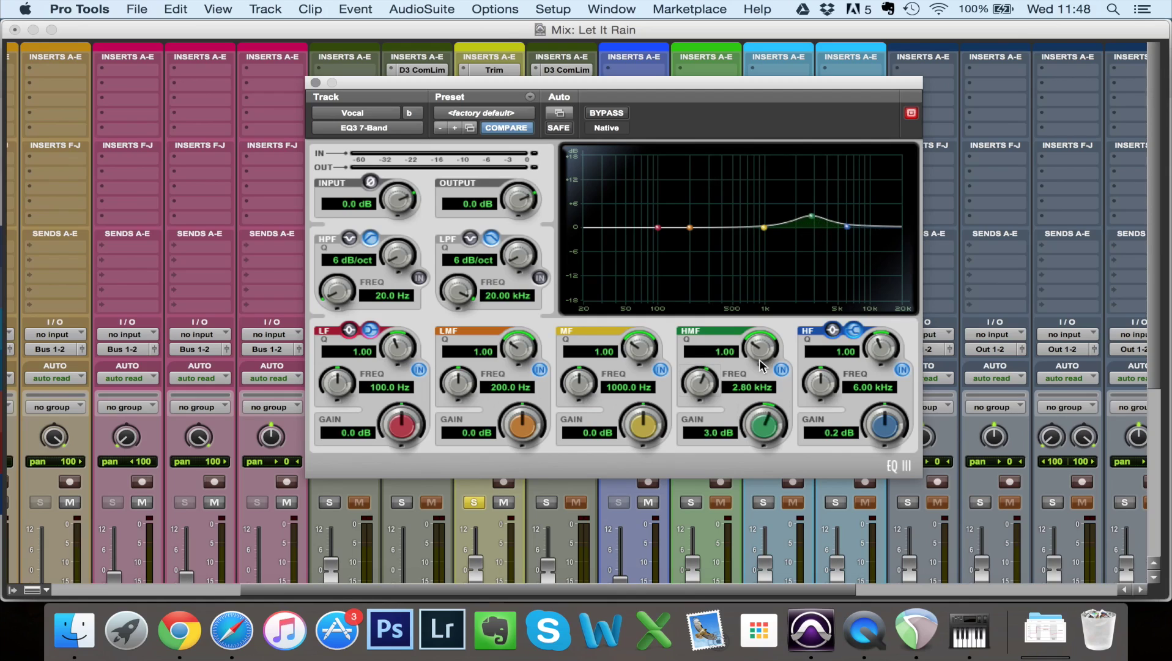
left_click_drag(765, 432, 762, 427)
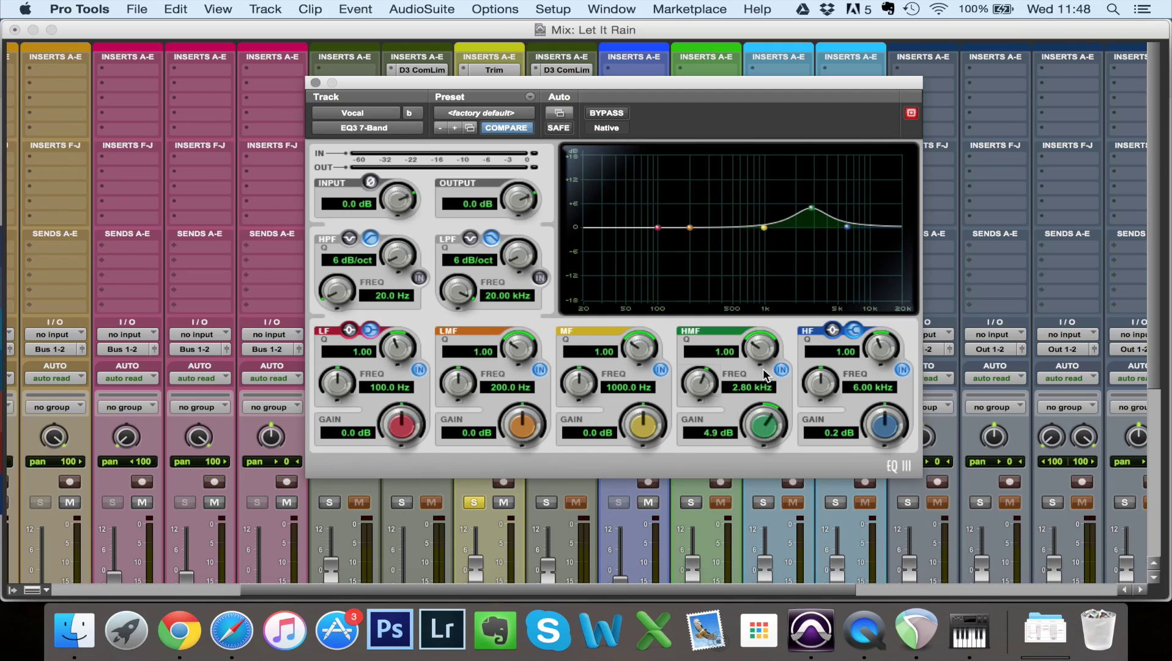
left_click_drag(757, 350, 706, 376)
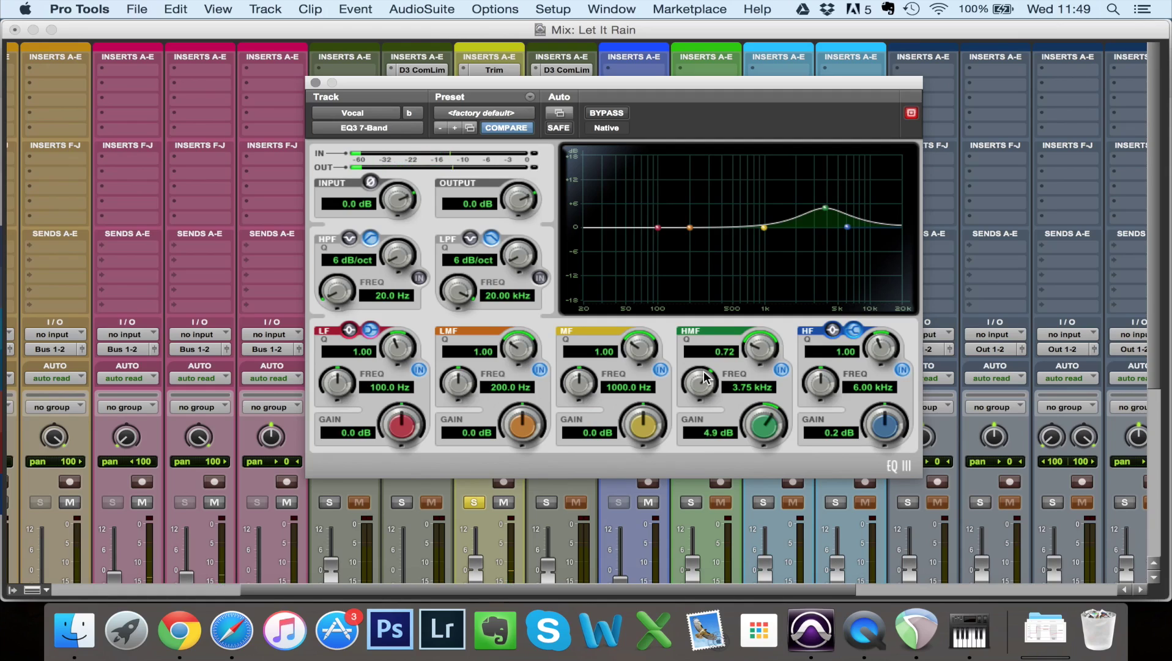
left_click(781, 369)
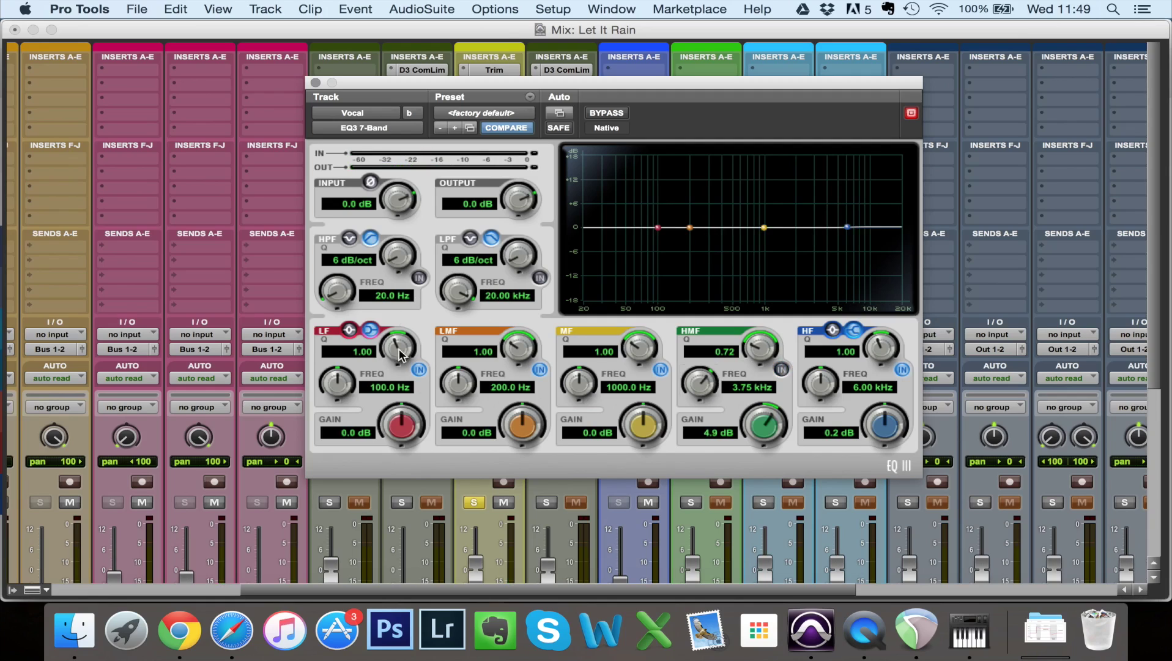
- Cut the LMF band by about 3.7 dB and set its frequency to 150 Hz
left_click_drag(520, 411, 519, 433)
left_click_drag(460, 386, 465, 436)
left_click_drag(529, 414, 523, 428)
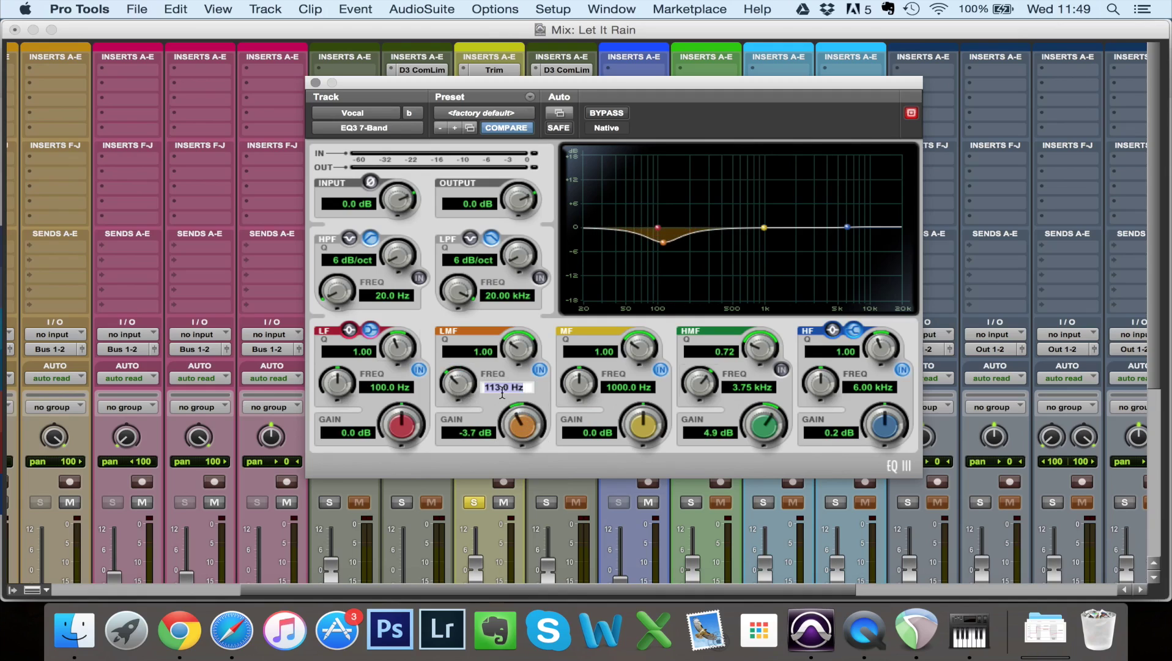
type("150")
key("Return")
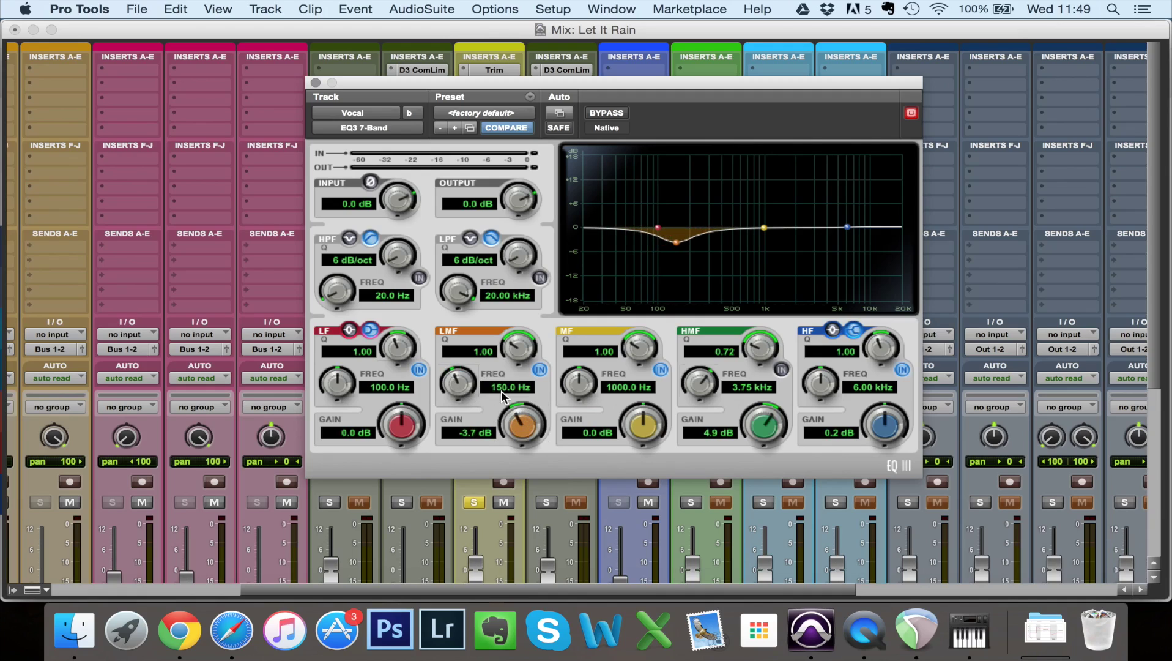
- Try the LMF band's gain at about -9.8 dB and at 5 dB
mouse_move(515, 411)
left_mouse_down()
mouse_move(520, 430)
mouse_move(518, 408)
left_mouse_up()
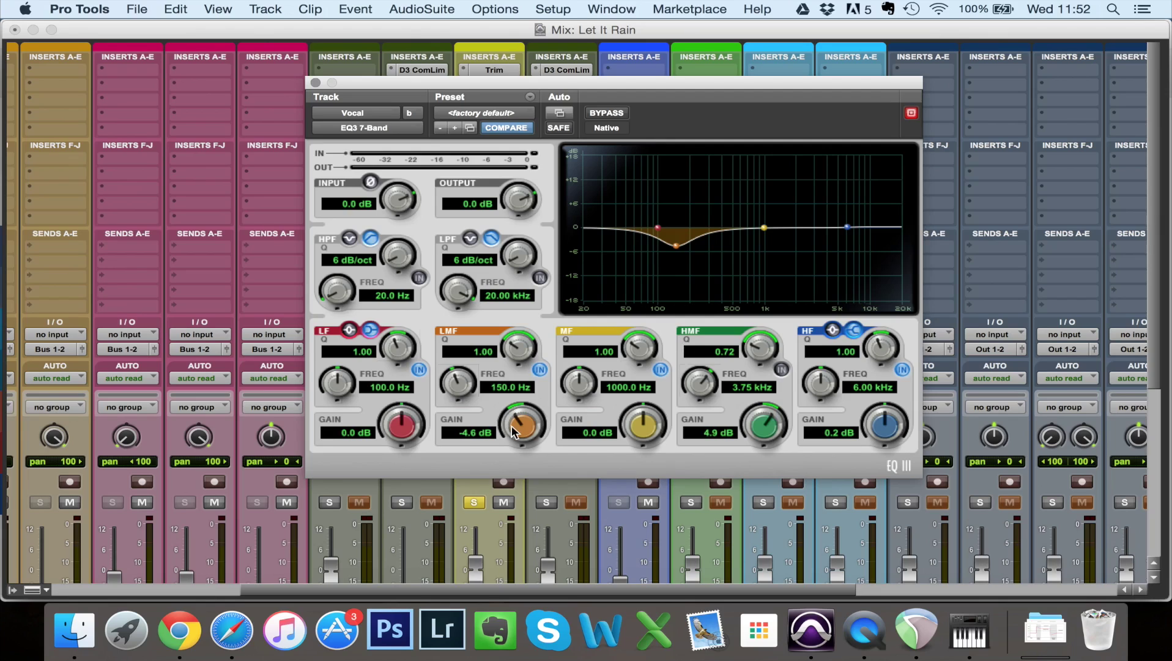
left_click_drag(511, 425, 506, 463)
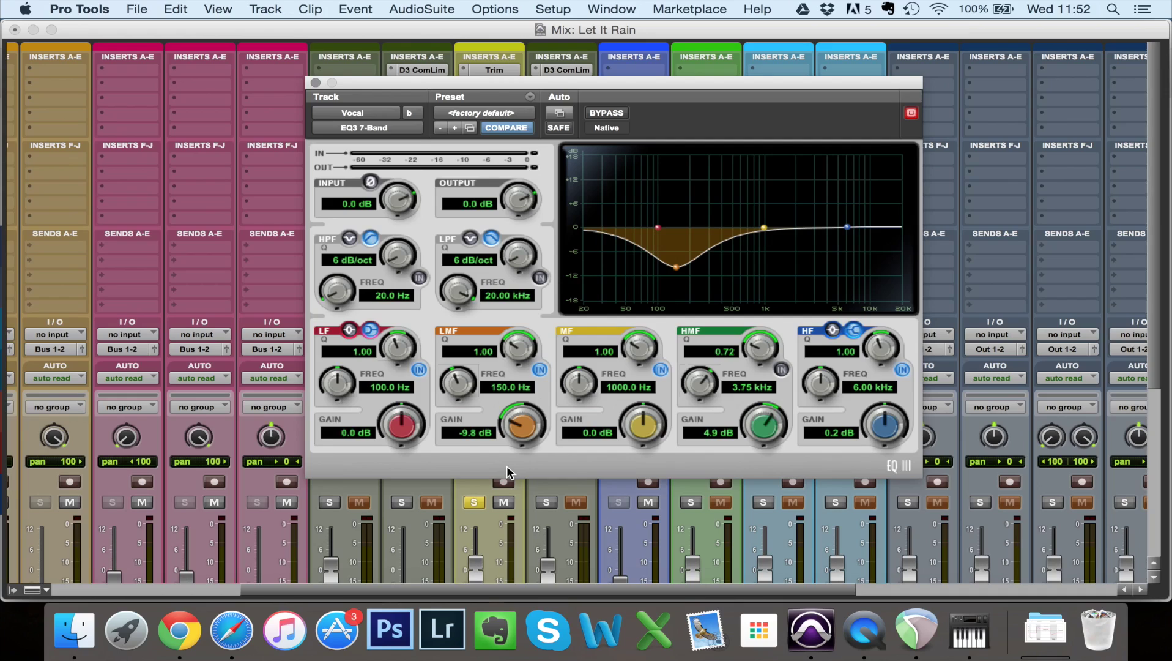
left_click(469, 433)
type("5")
key("Return")
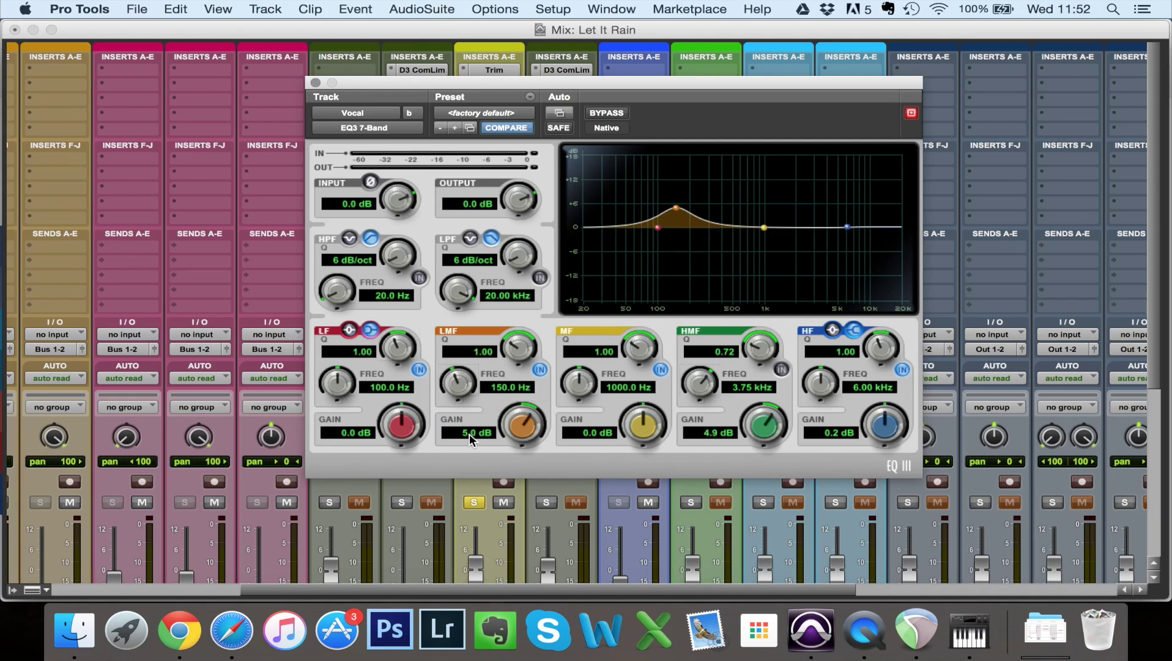
- Step the LMF band's gain through -5 dB and -4 dB, settling on -3 dB
left_click(469, 433)
type("-5")
key("Return")
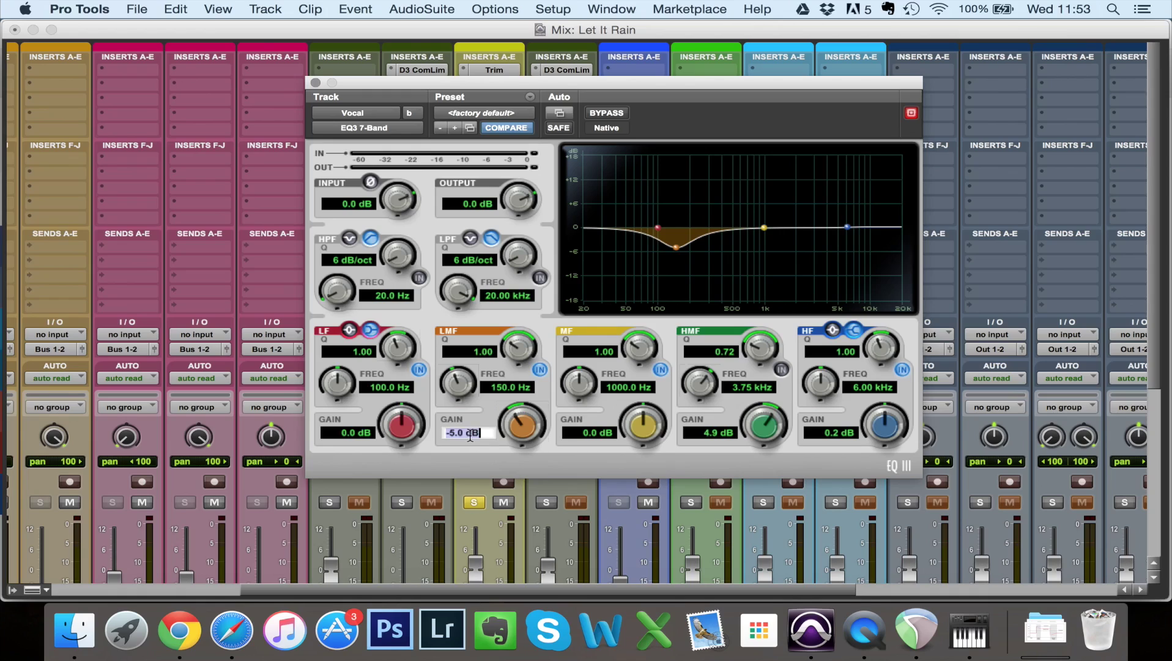
left_click(468, 433)
type("-4")
key("Return")
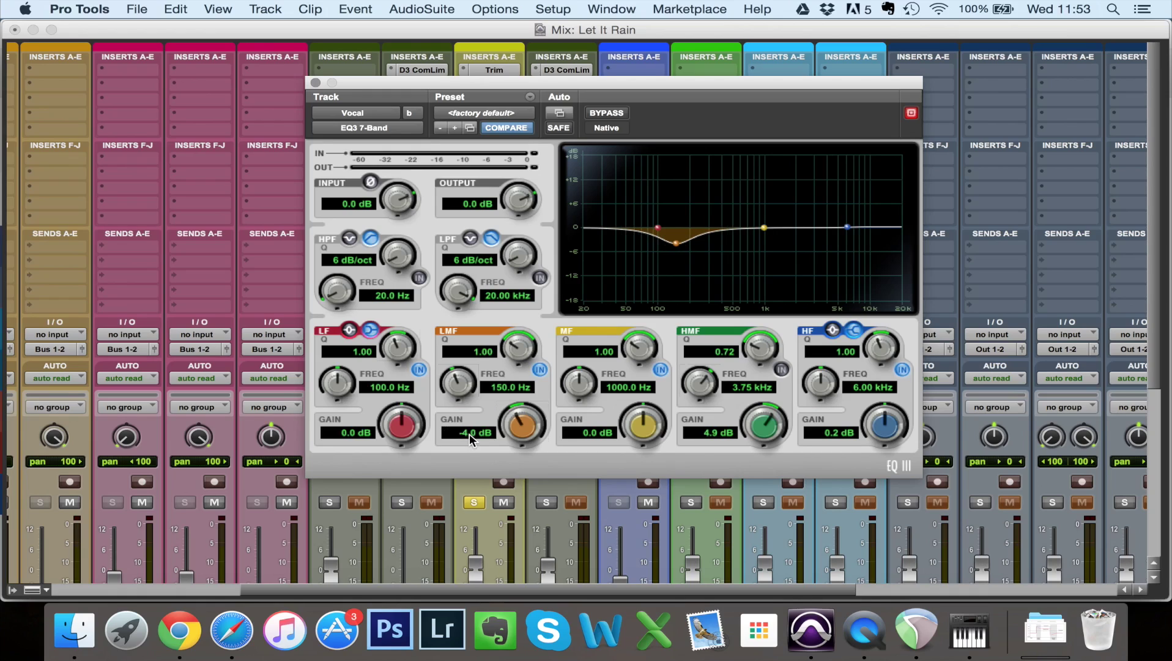
left_click(469, 433)
type("-3")
key("Return")
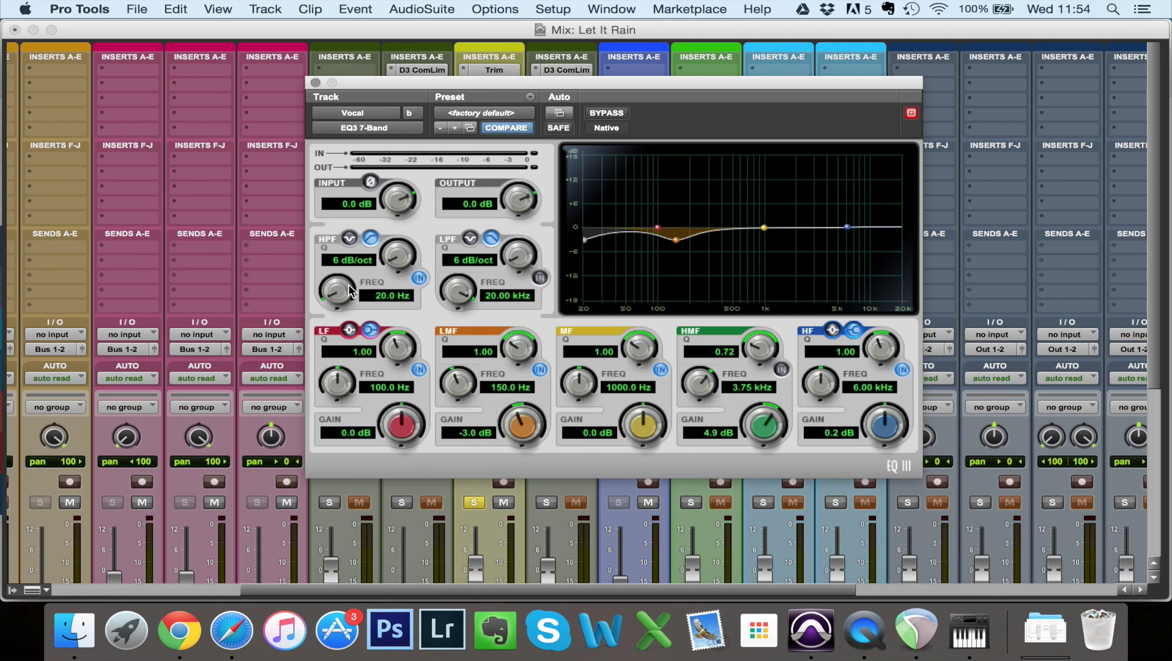
- Set the high-pass filter to 12 dB/oct at about 84.2 Hz and switch off the LMF band
left_click_drag(351, 292, 397, 216)
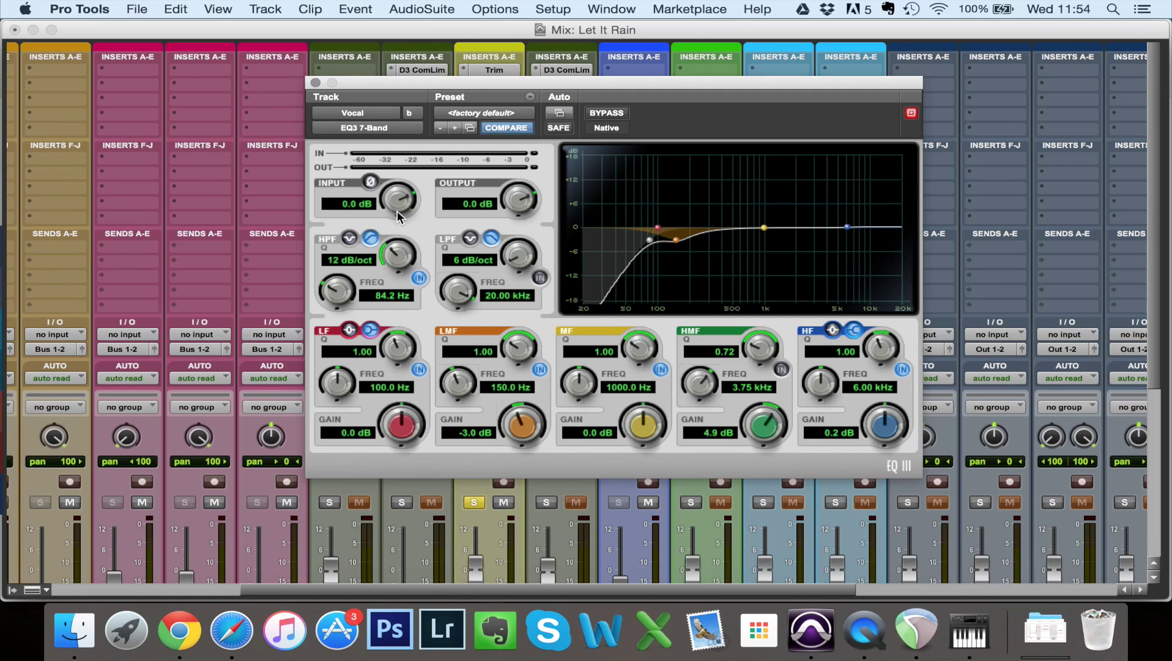
left_click(540, 371)
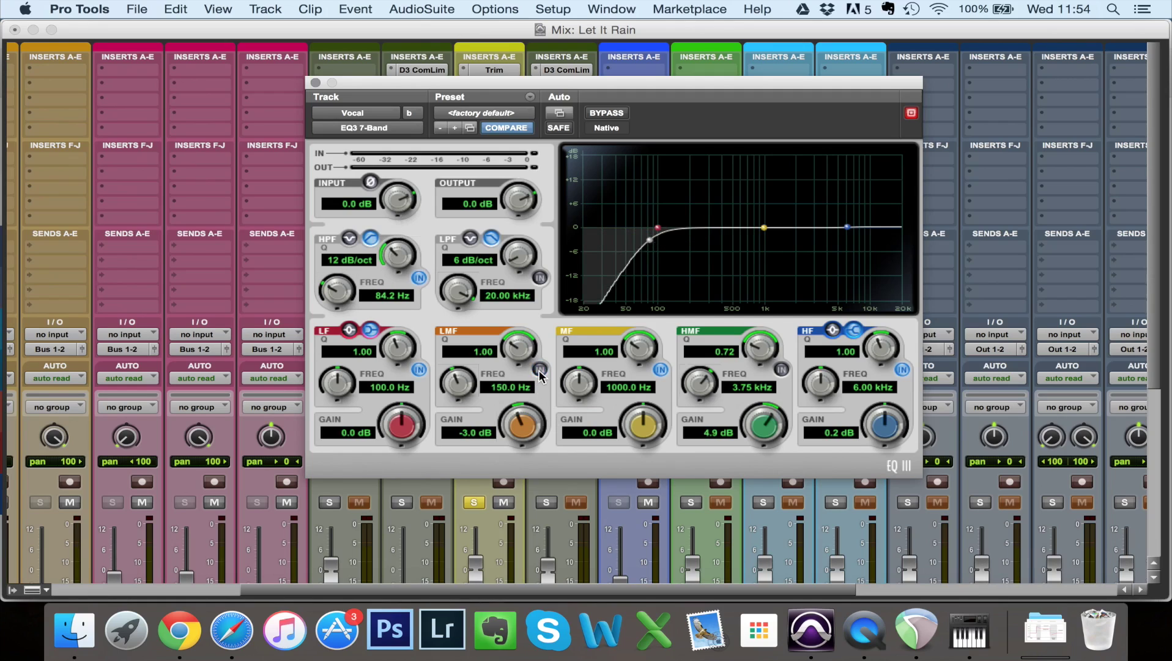
- Compare the vocal with the high-pass filter off and on, and set the filter's frequency to 80 Hz
left_click(419, 278)
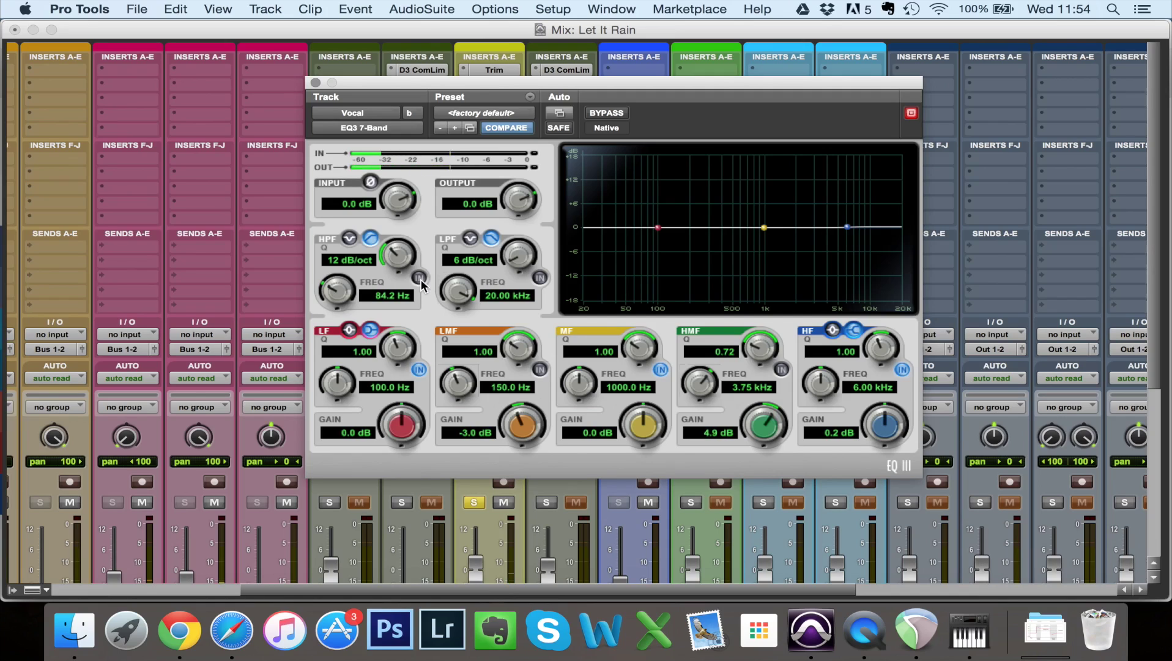
left_click(421, 279)
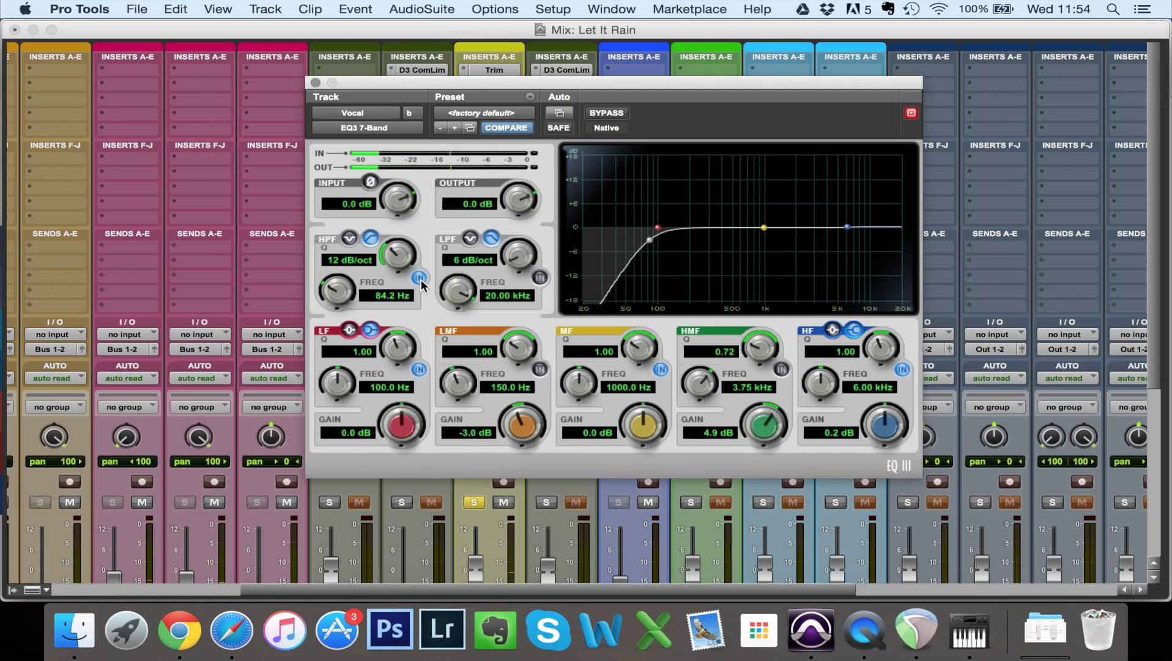
left_click_drag(339, 299, 341, 295)
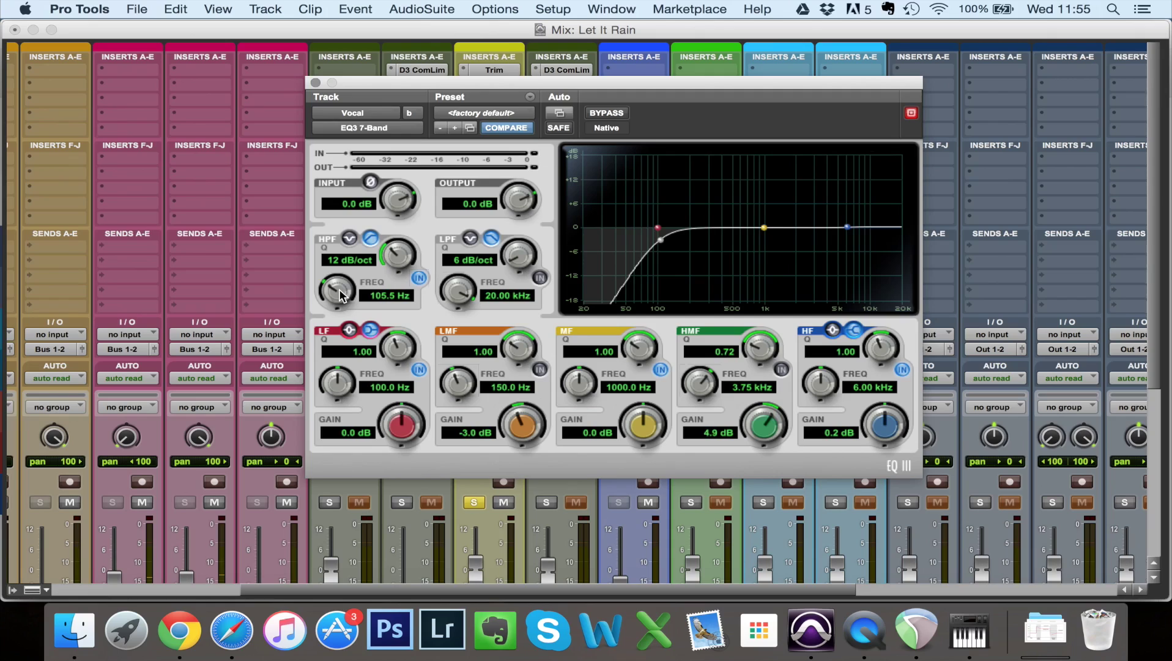
left_click(385, 295)
type("80")
key("Return")
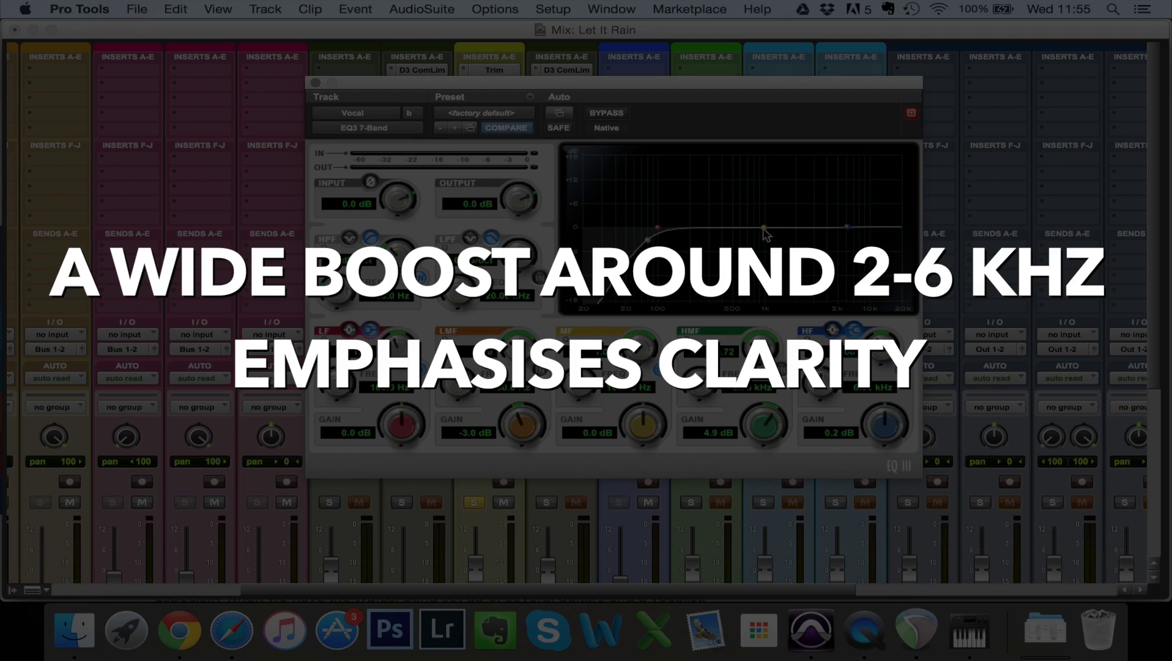
- Boost the MF band by 5 dB at 4 kHz with a Q of 1.00
left_click_drag(763, 229, 813, 217)
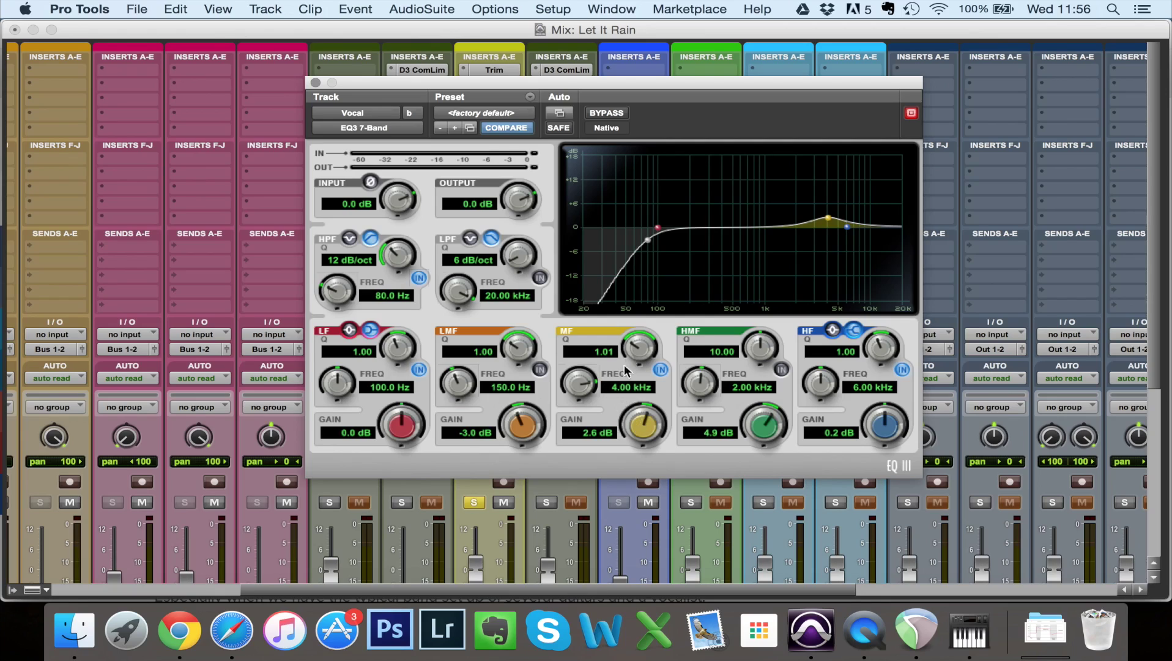
left_click_drag(636, 349, 634, 344)
left_click(584, 436)
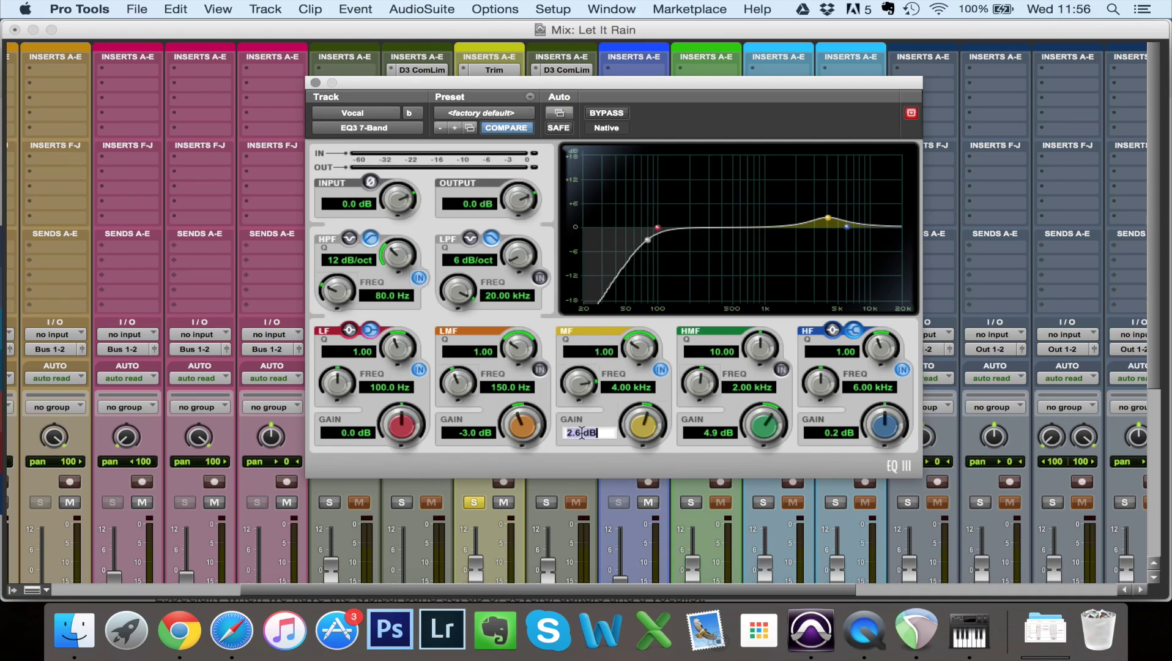
key("Return")
left_click(585, 436)
type("5")
key("Return")
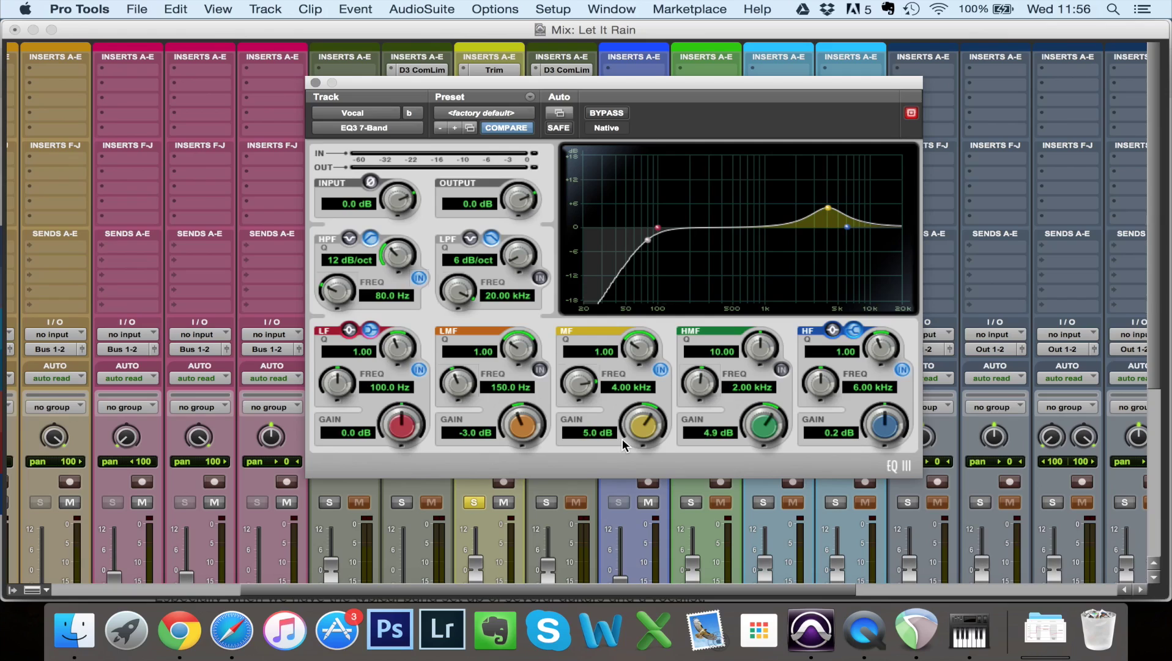
- Play the vocal with the MF boost and set that band's gain to 3 dB
key("space")
left_click(591, 435)
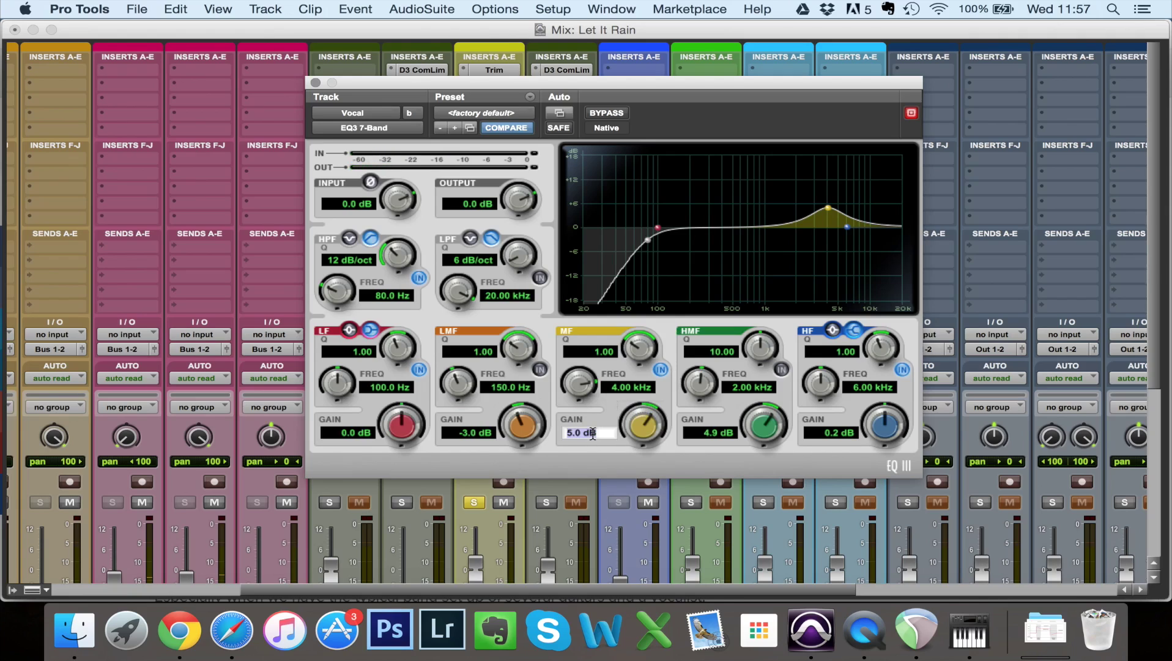
type("3")
key("Return")
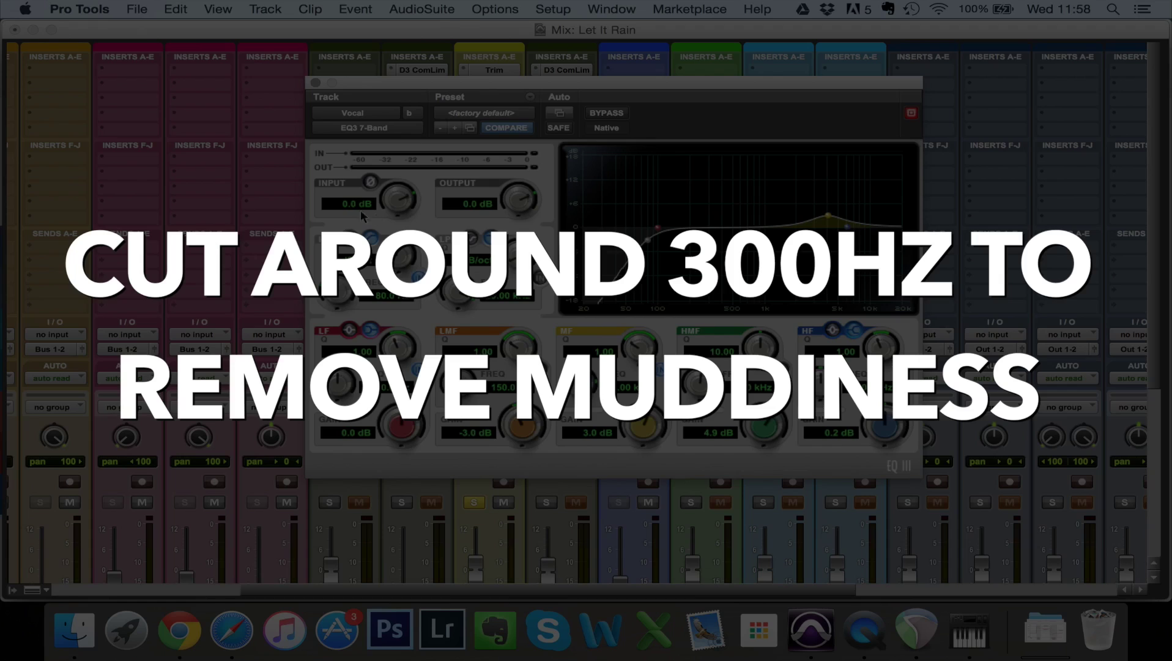
- Switch off the high-pass filter and MF band, and use the LMF band at a frequency of 280 Hz
left_click(370, 237)
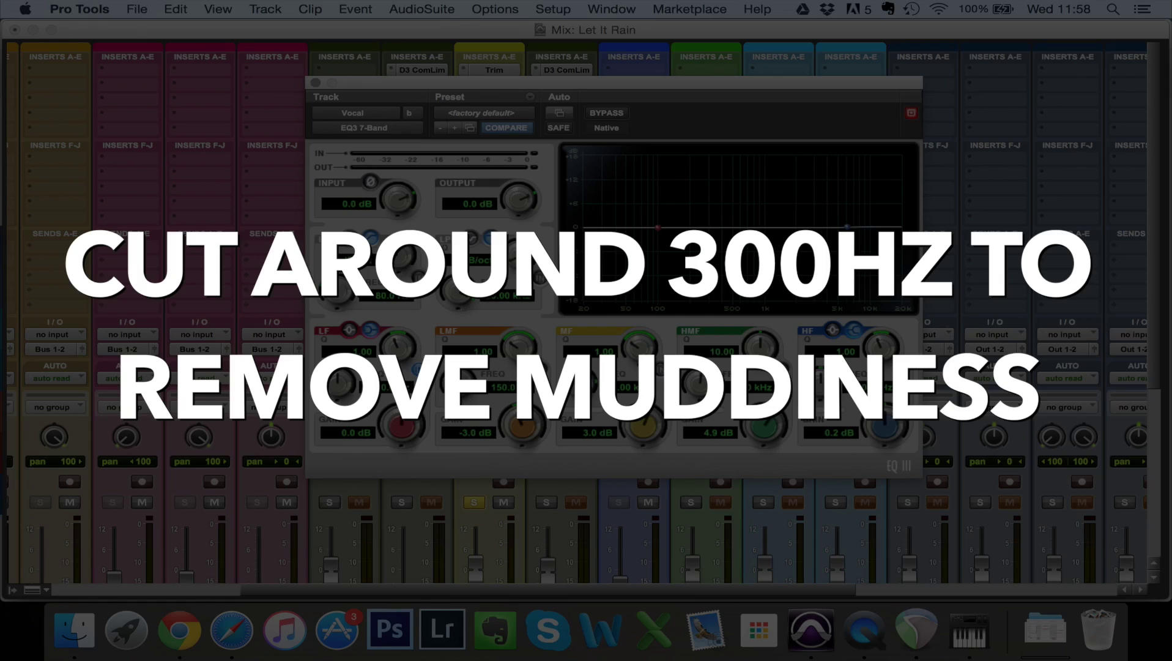
left_click(509, 388)
key("BackSpace")
type("300")
key("Return")
left_click(509, 392)
type("280")
key("Return")
- Set the LMF band to about -5.6 dB with a Q of 2.60, and compare the vocal with it off and on
left_click_drag(514, 420, 518, 448)
mouse_move(508, 349)
left_mouse_down()
mouse_move(513, 322)
mouse_move(513, 333)
left_mouse_up()
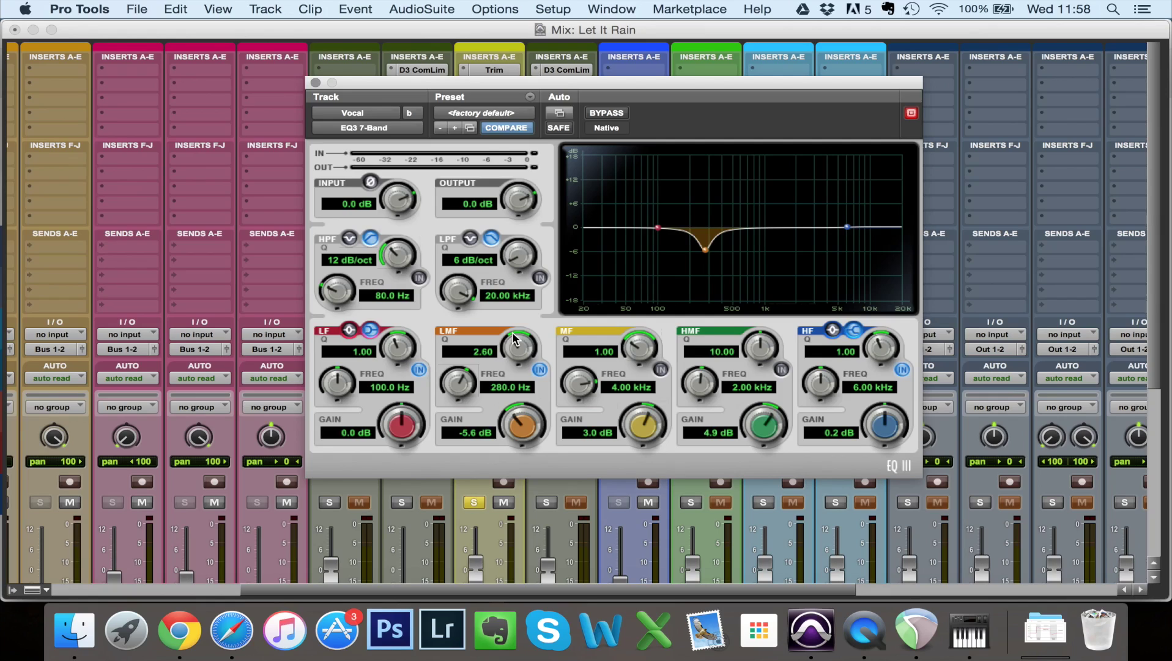
left_click(539, 370)
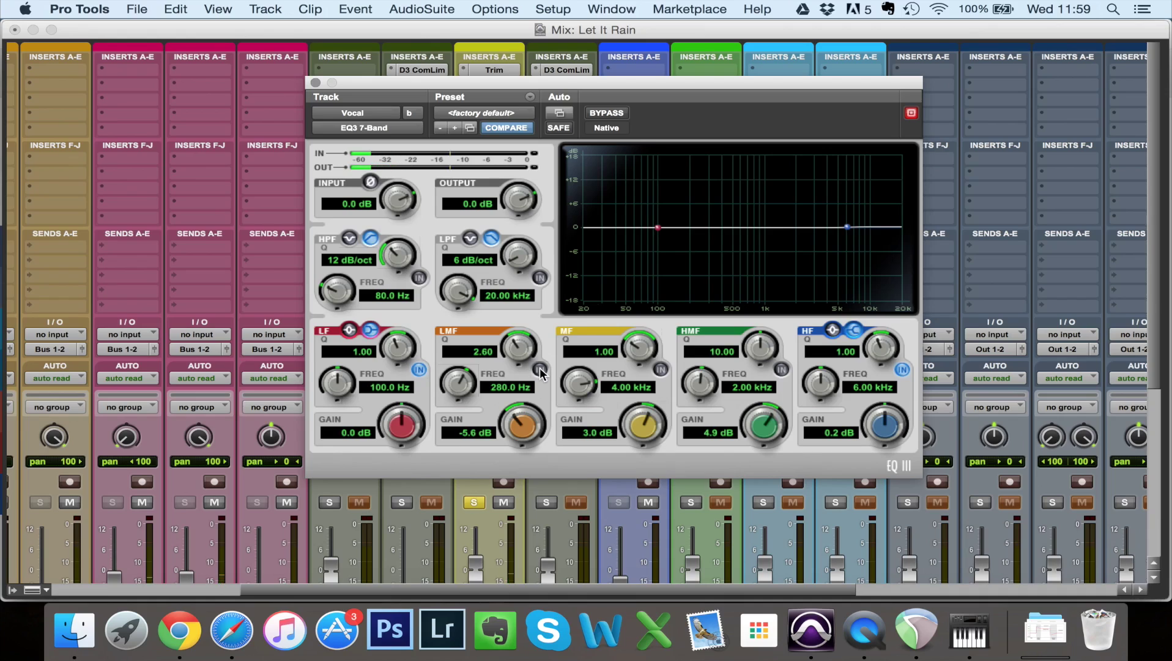
left_click(539, 370)
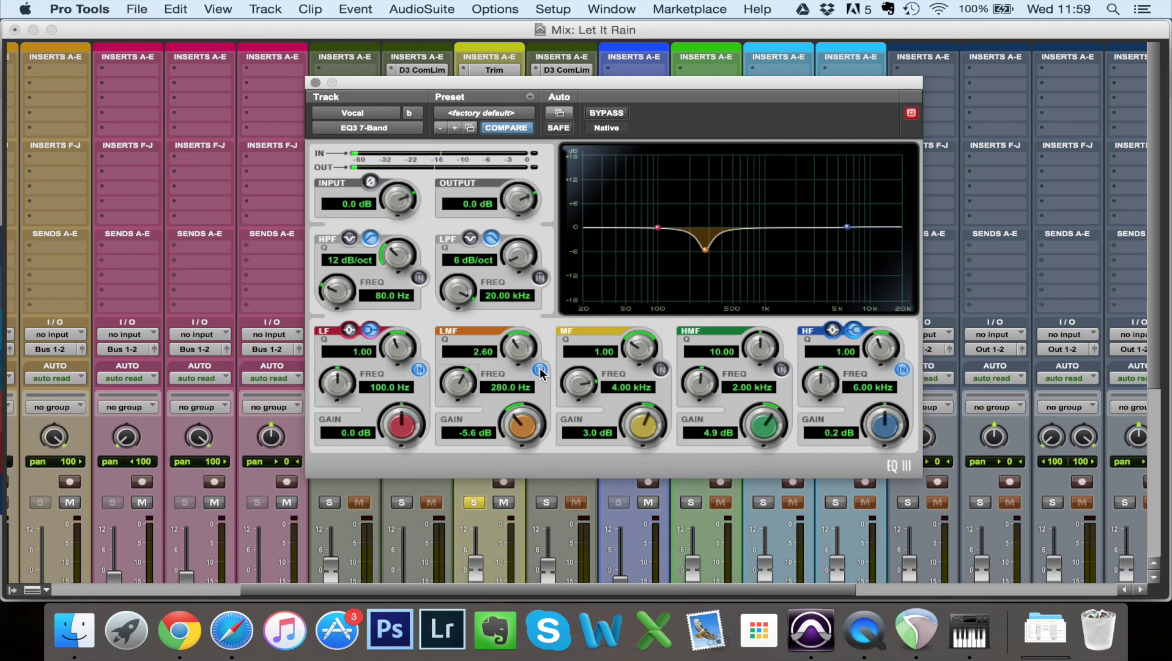
- Deepen the LMF cut to about -7.7 dB and shift its frequency to about 282.3 Hz
left_click_drag(517, 422, 515, 434)
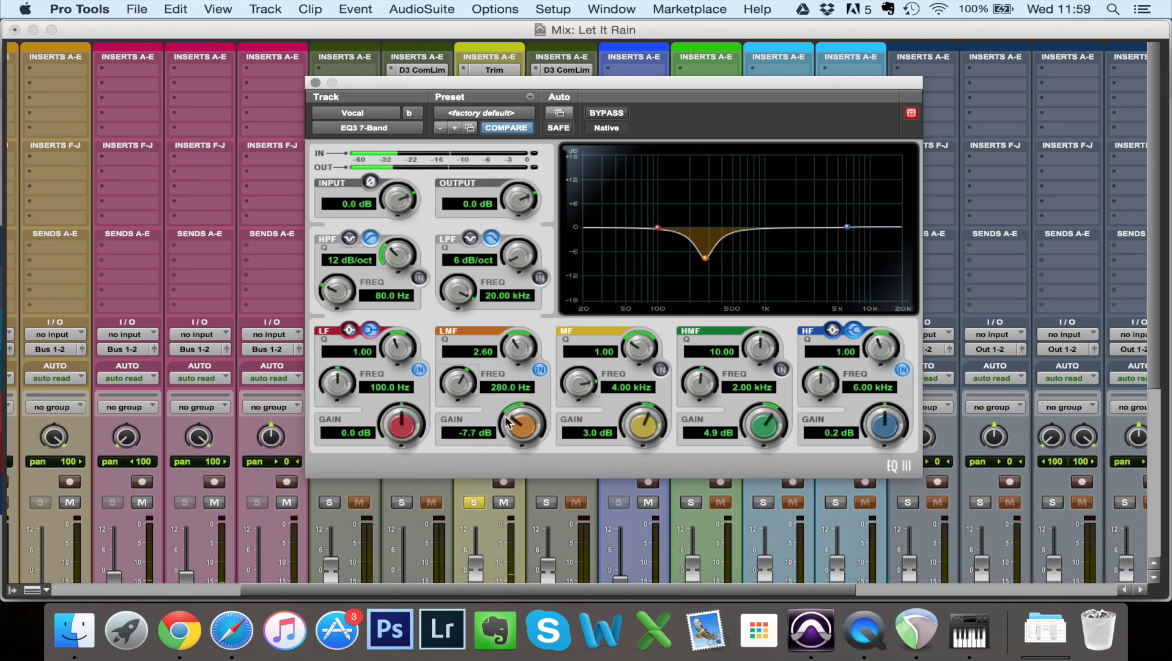
left_click(461, 433)
left_click_drag(463, 385, 462, 381)
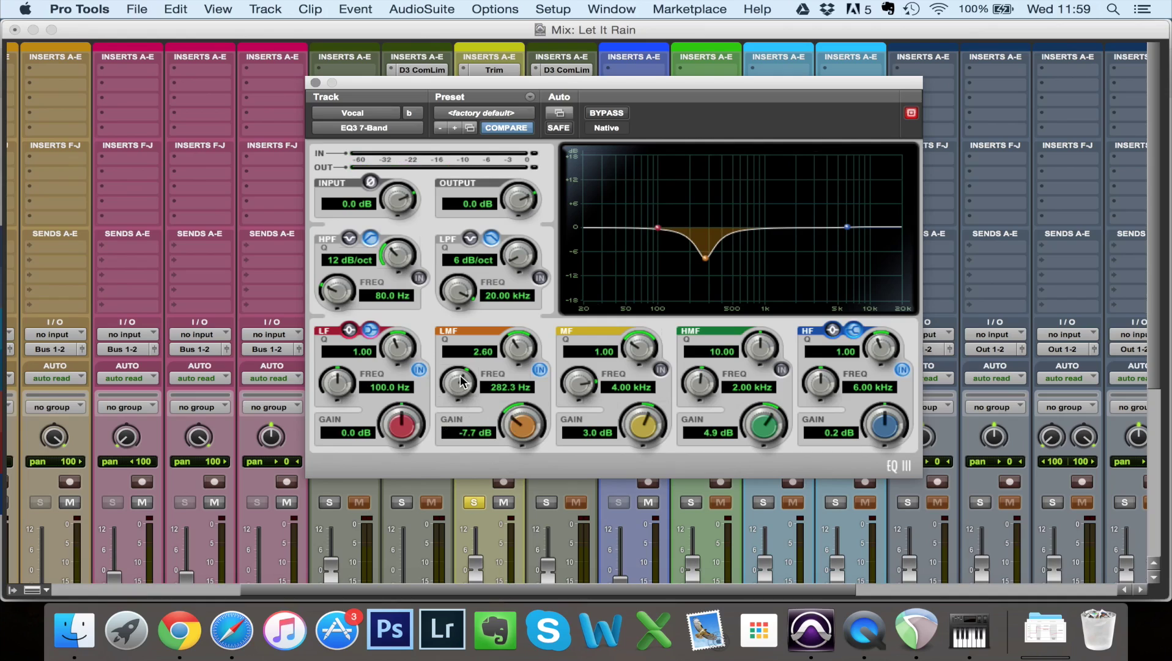